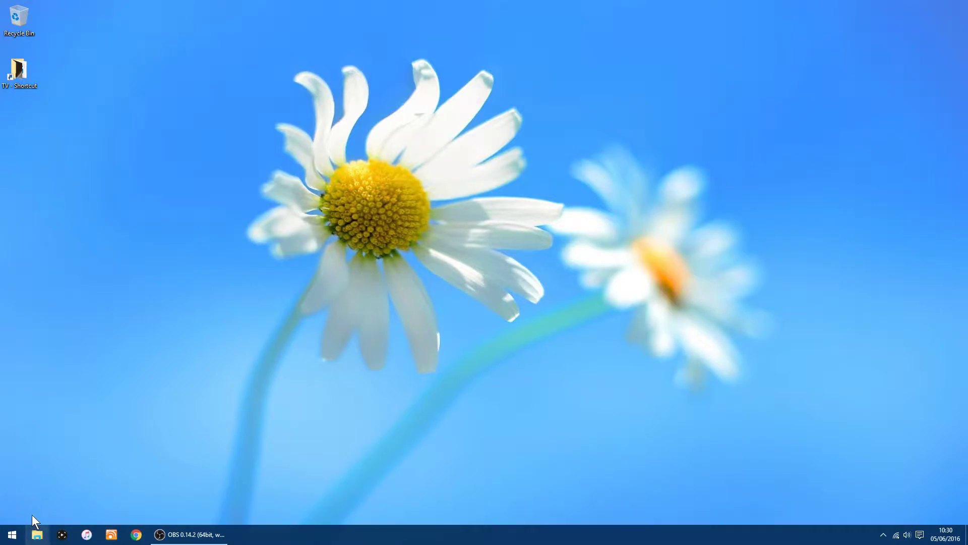
In the Videos folder, play the original PS4 Gardens & Graveyards capture, then pause it.
click(37, 534)
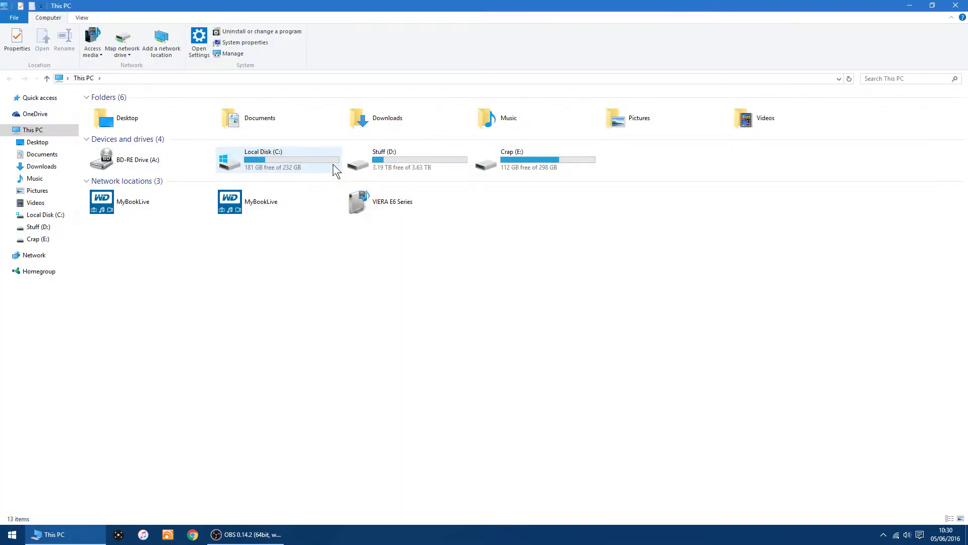
click(35, 205)
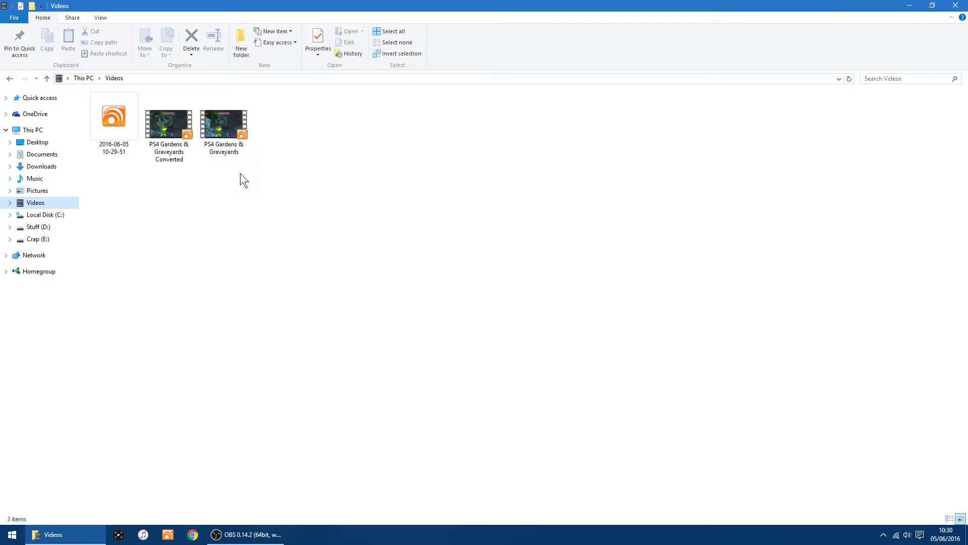
double_click(230, 122)
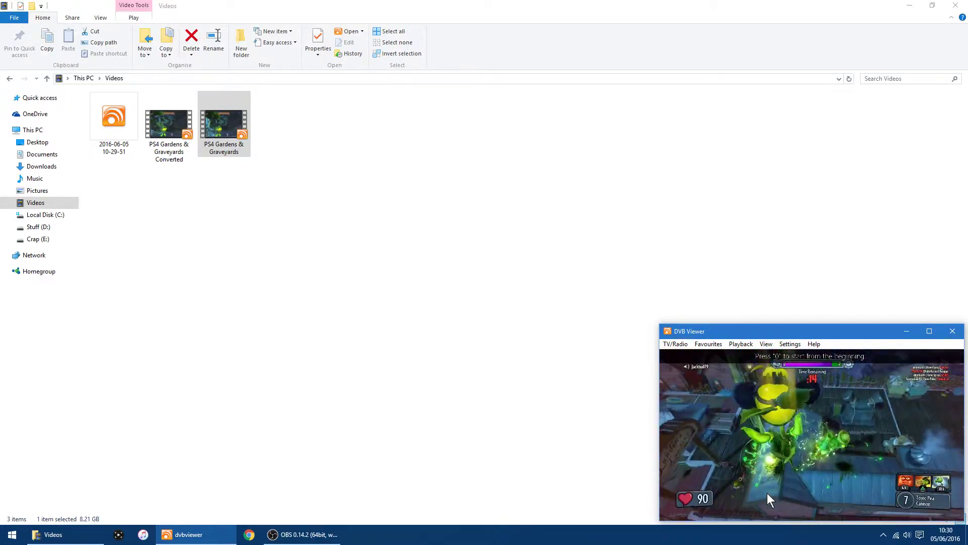
click(676, 490)
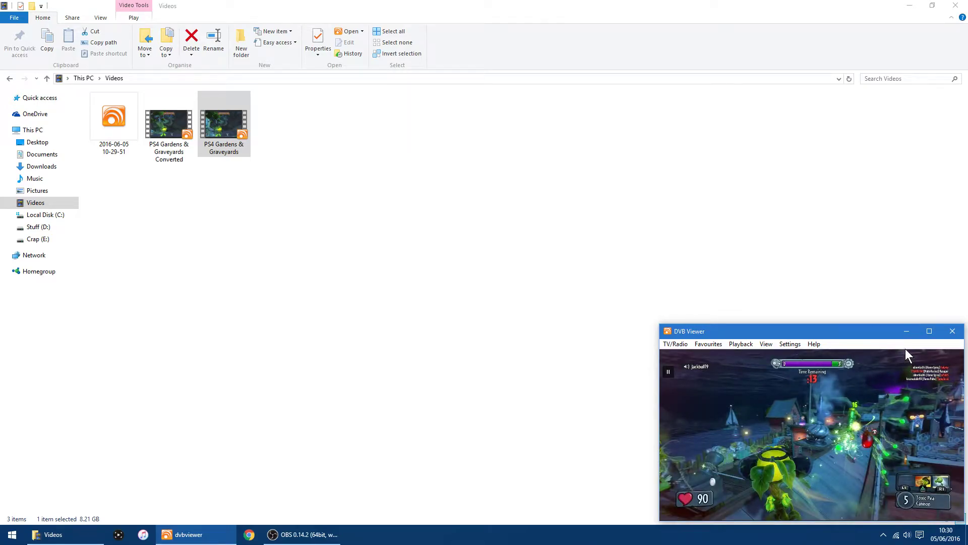
Play the PS4 Gardens & Graveyards Converted video in DVB Viewer.
click(165, 130)
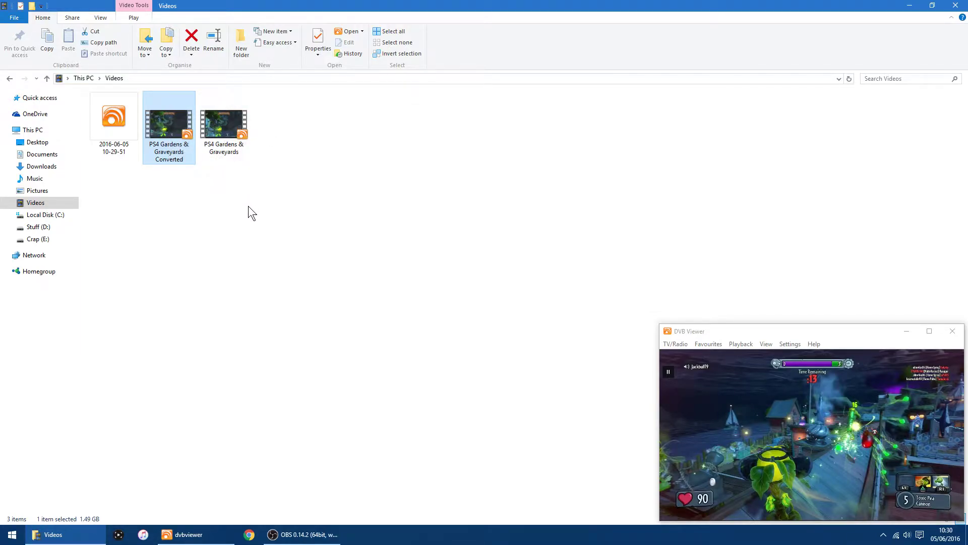
double_click(162, 120)
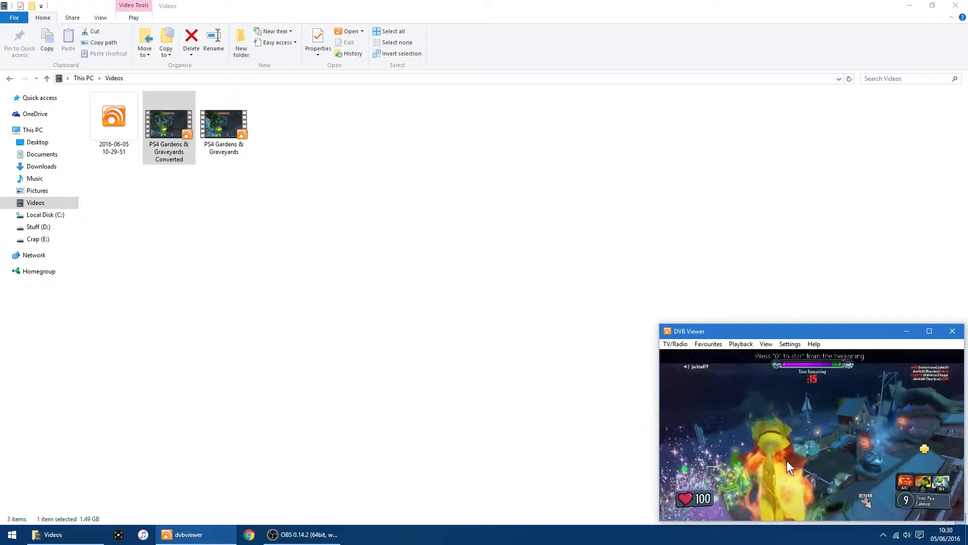
mouse_move(670, 510)
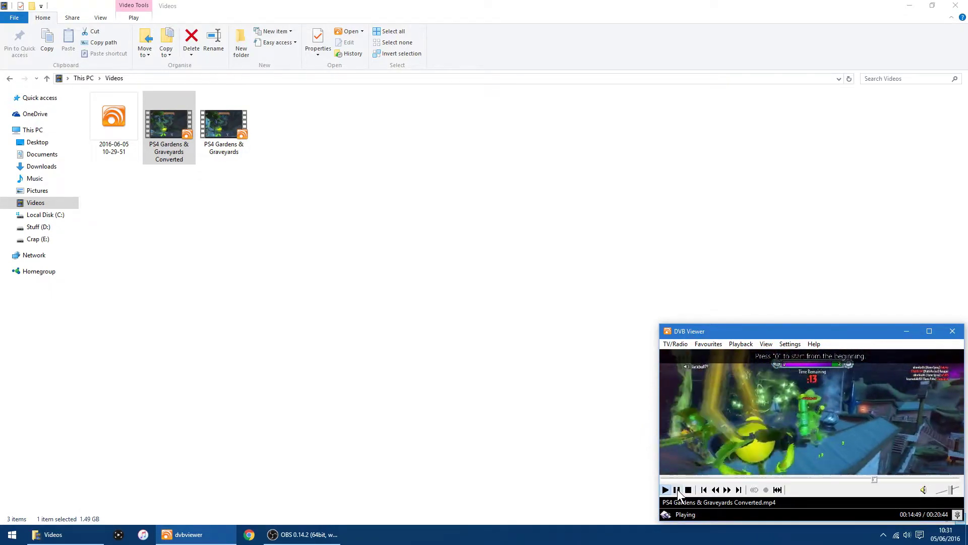
Close DVB Viewer, clear the Videos selection, and launch MKVToolNix GUI from the Start menu.
click(951, 331)
click(443, 260)
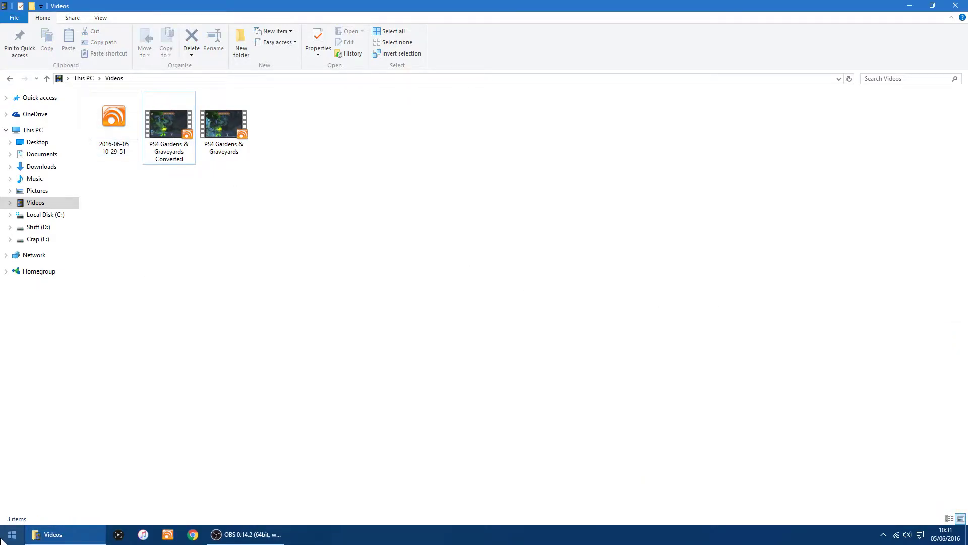
click(12, 534)
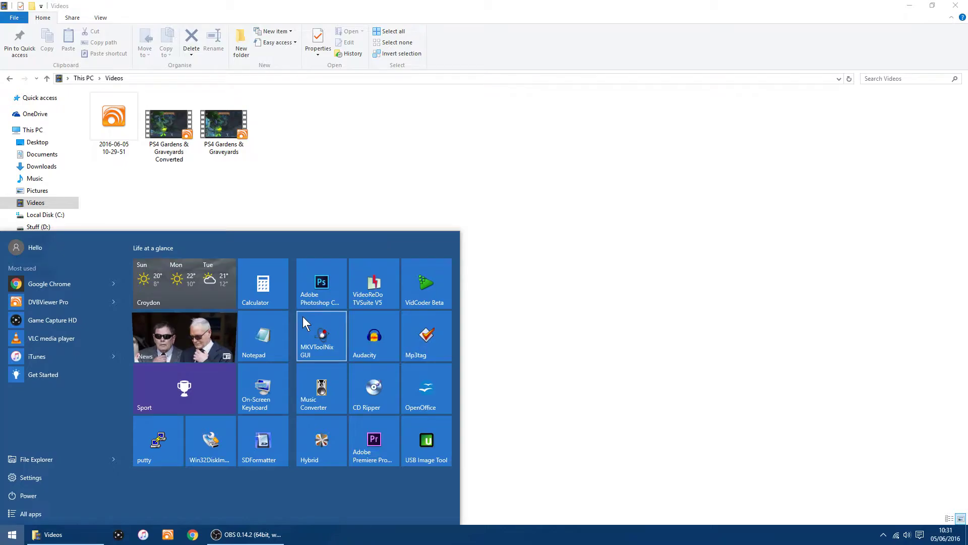
click(324, 344)
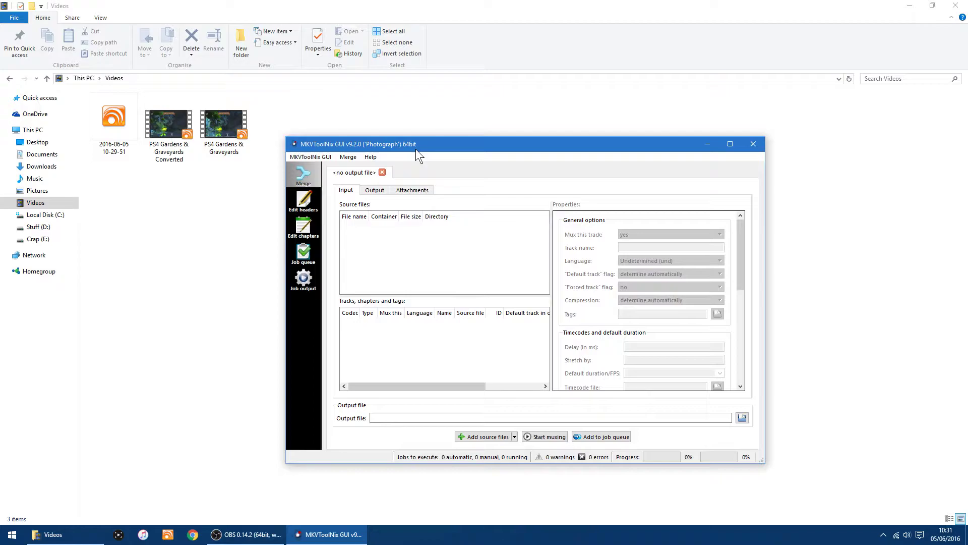
Drag PS4 Gardens & Graveyards.mp4 into Source files and exclude its video track.
click(222, 137)
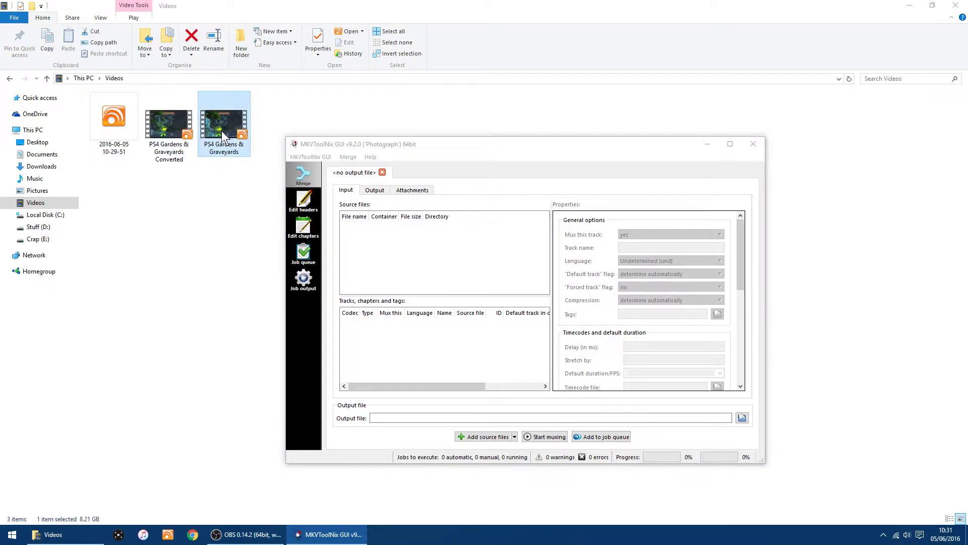
drag(221, 131, 381, 268)
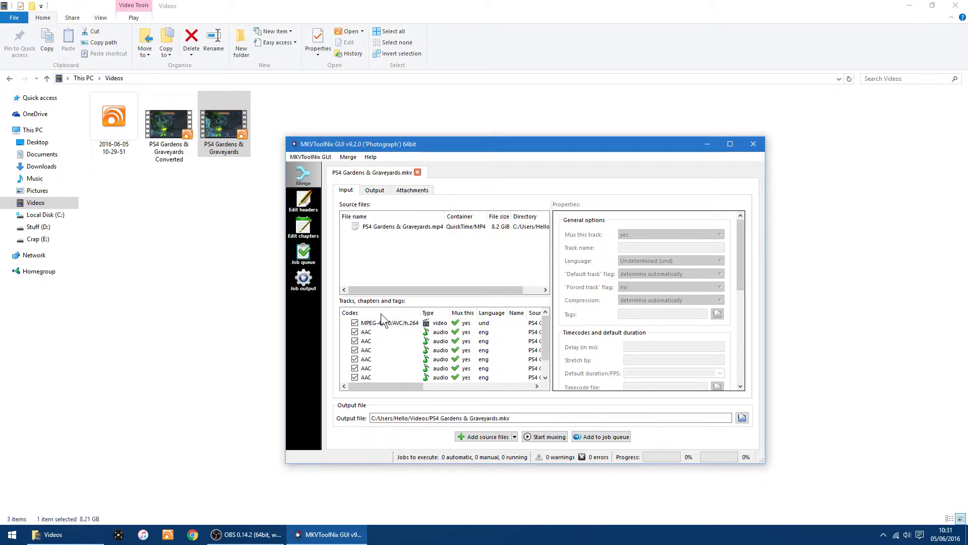
click(354, 323)
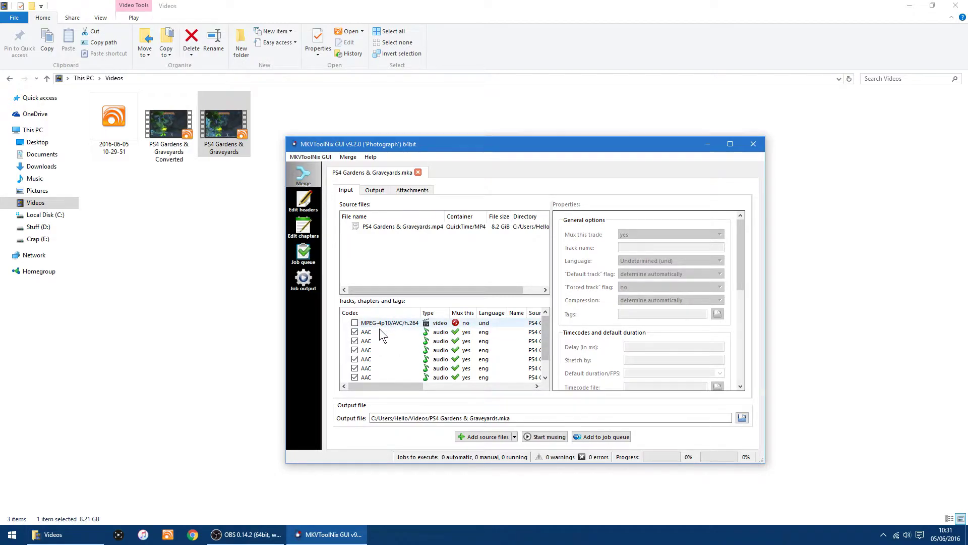
mouse_move(546, 326)
mouse_down()
mouse_move(550, 344)
mouse_move(545, 328)
mouse_up()
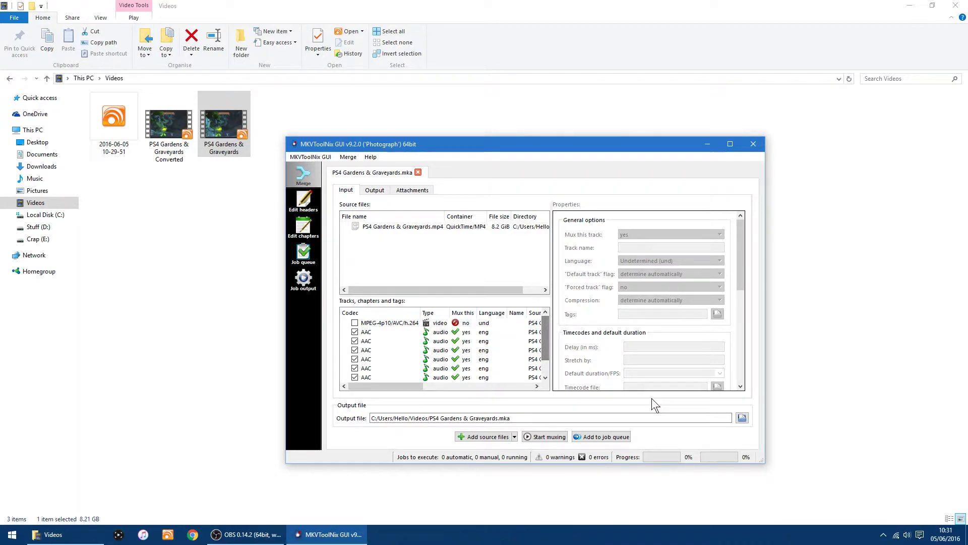
Untick every AAC audio track except the first, then drag in the Converted video.
click(355, 341)
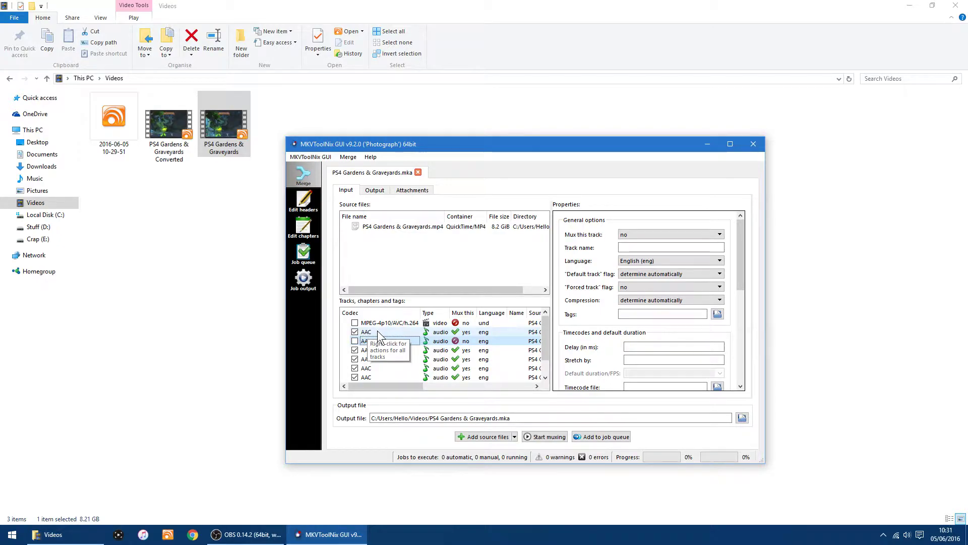
click(363, 349)
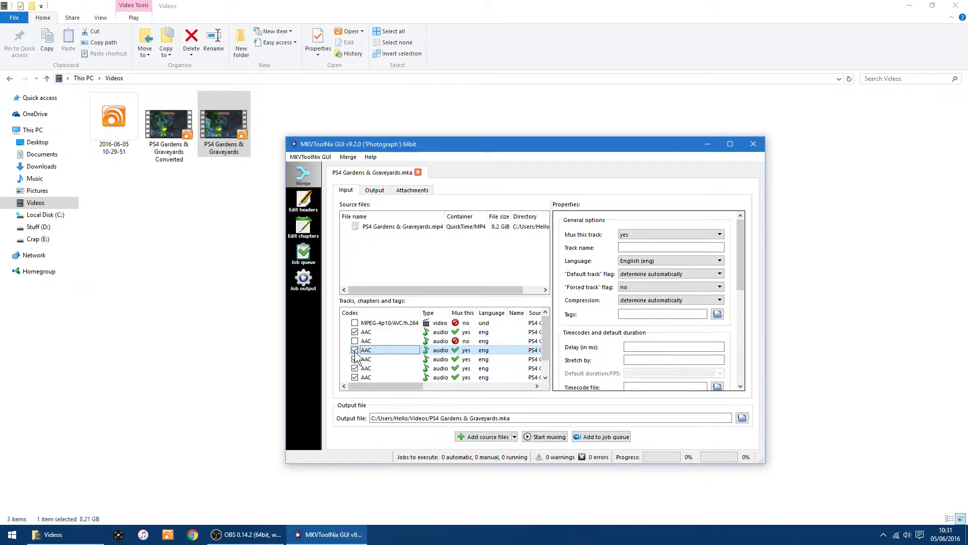
click(354, 349)
click(355, 359)
click(354, 367)
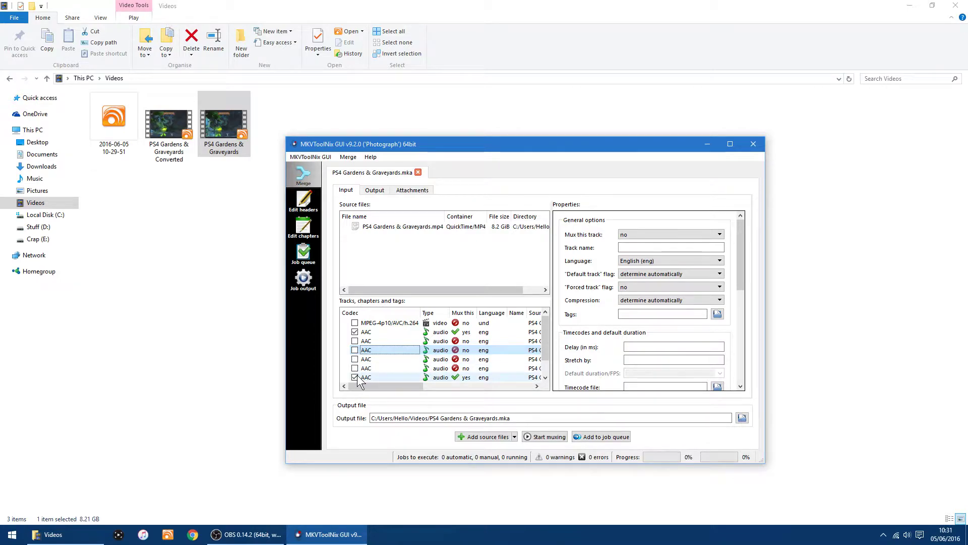
click(355, 376)
scroll(545, 330, down, 1)
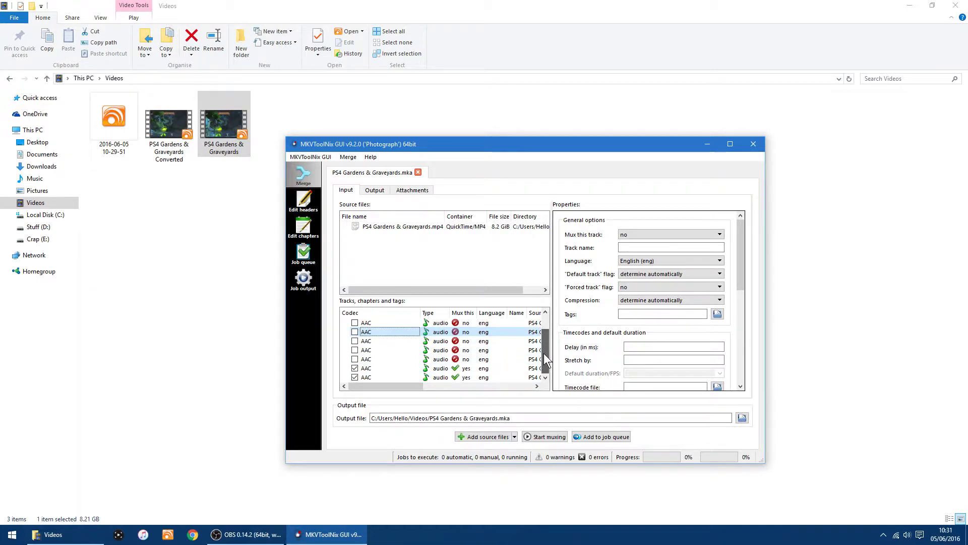
click(354, 368)
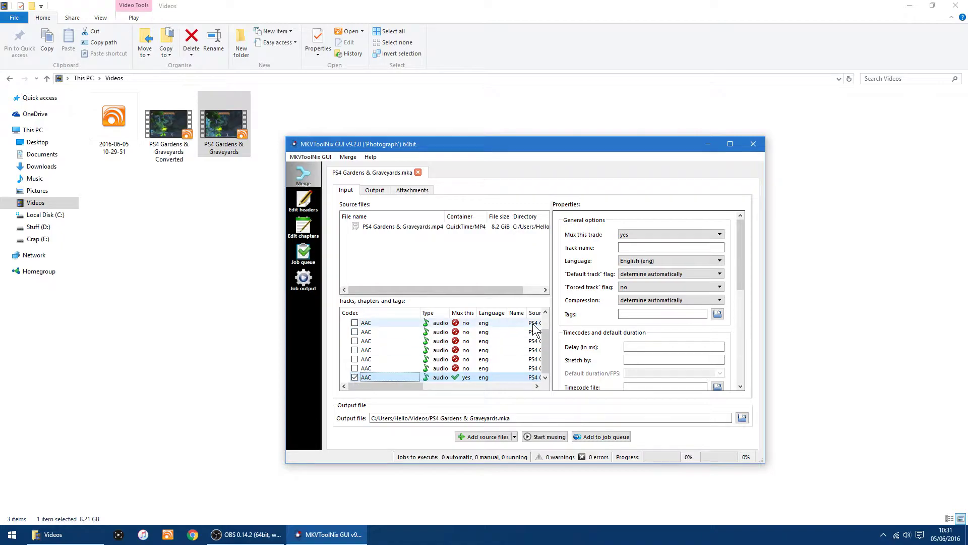
click(348, 377)
click(354, 377)
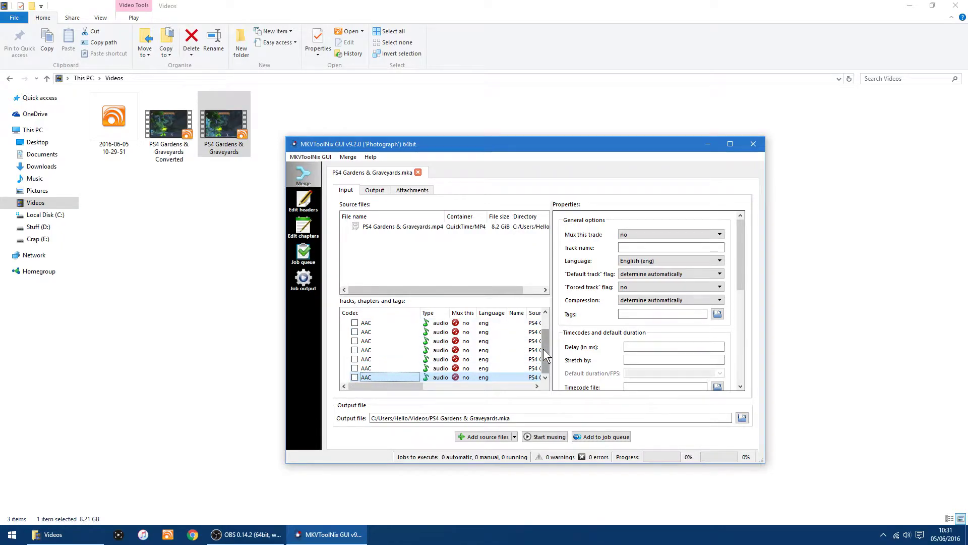
scroll(543, 349, up, 1)
drag(172, 140, 379, 265)
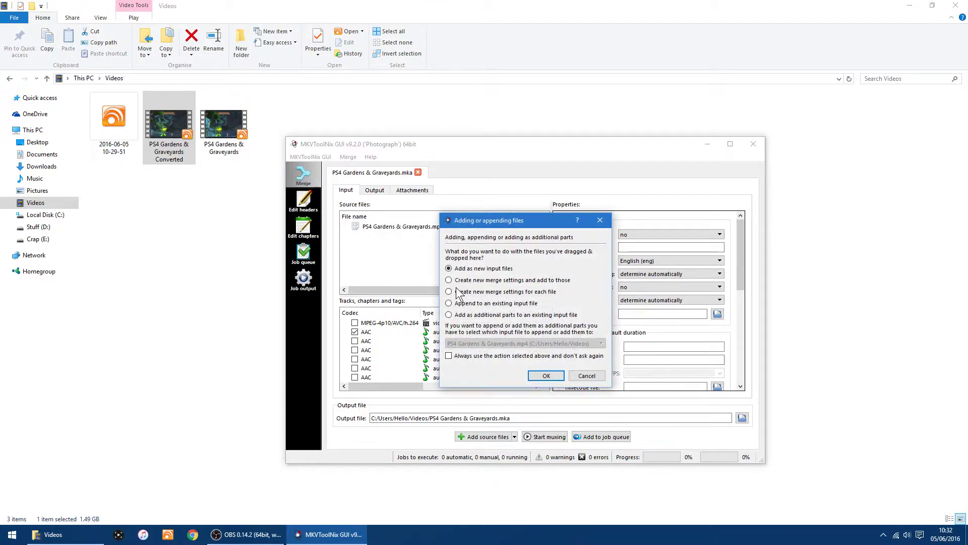
Add PS4 Gardens & Graveyards Converted.mp4 as a new input file and check the first AAC track.
click(546, 376)
scroll(545, 335, down, 3)
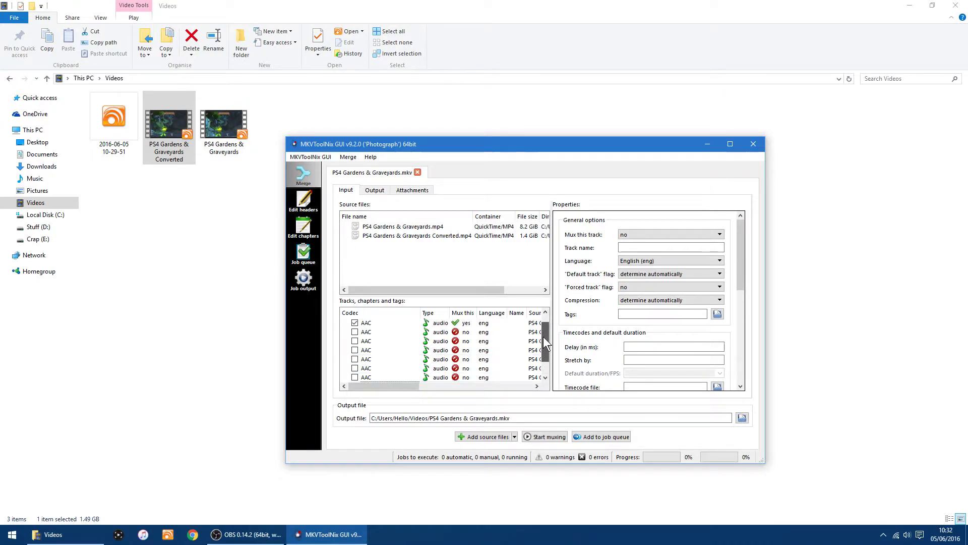
scroll(544, 360, up, 3)
click(355, 332)
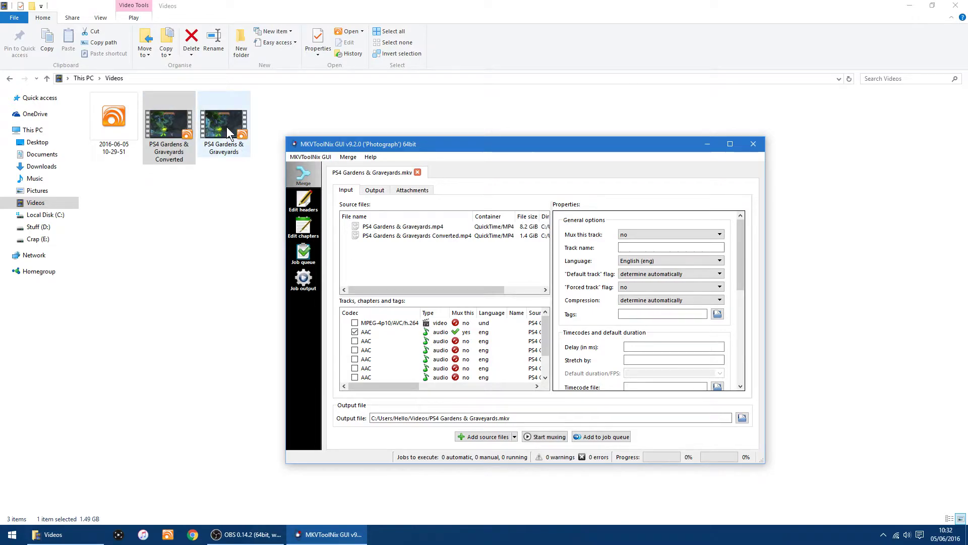
Save the output as 1.mkv in Videos and start muxing.
click(743, 417)
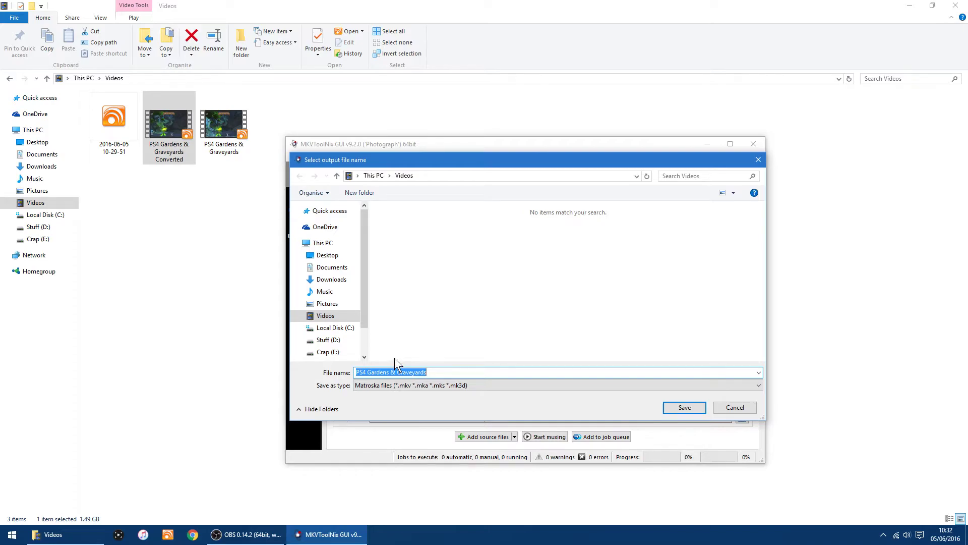
text(1)
click(676, 404)
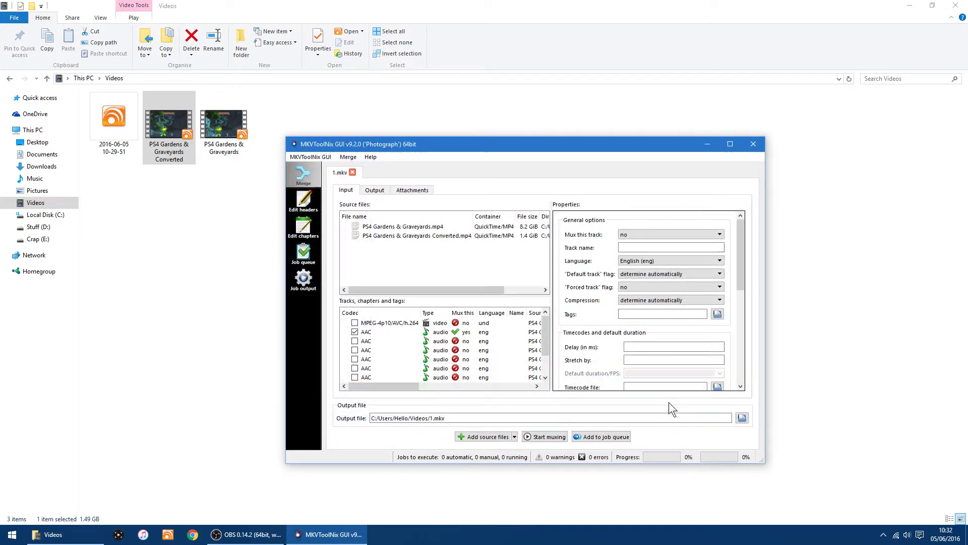
click(546, 437)
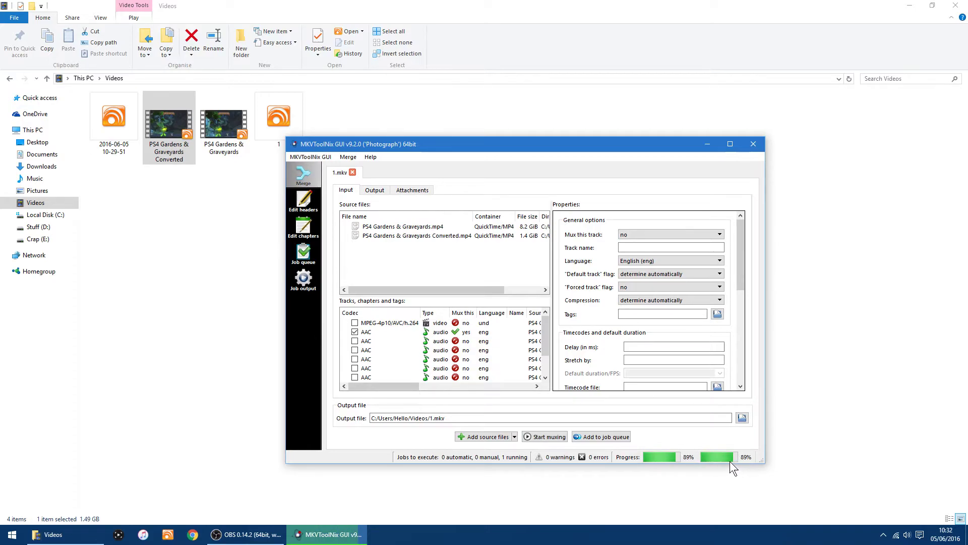
Close MKVToolNix GUI and play the new video 1 full screen in DVB Viewer.
click(752, 144)
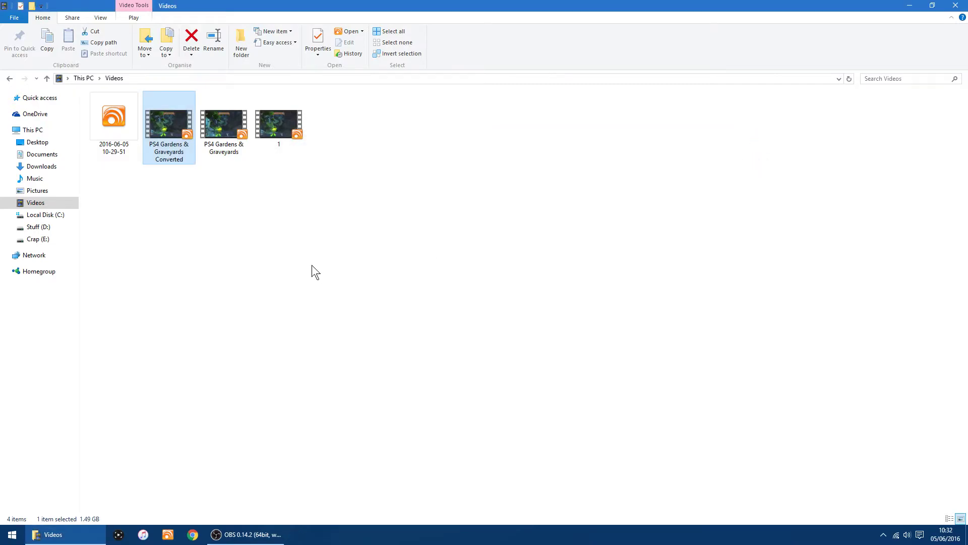
click(274, 128)
double_click(278, 129)
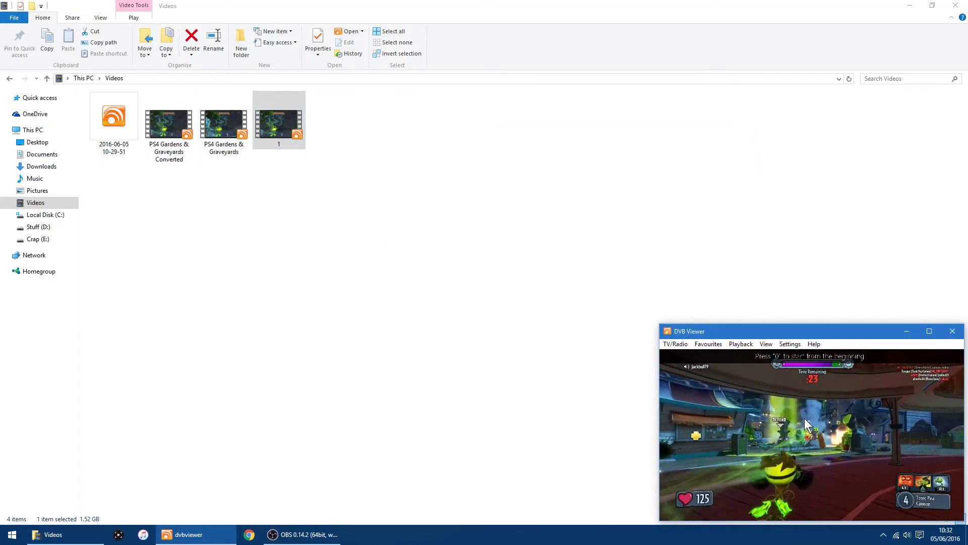
double_click(805, 419)
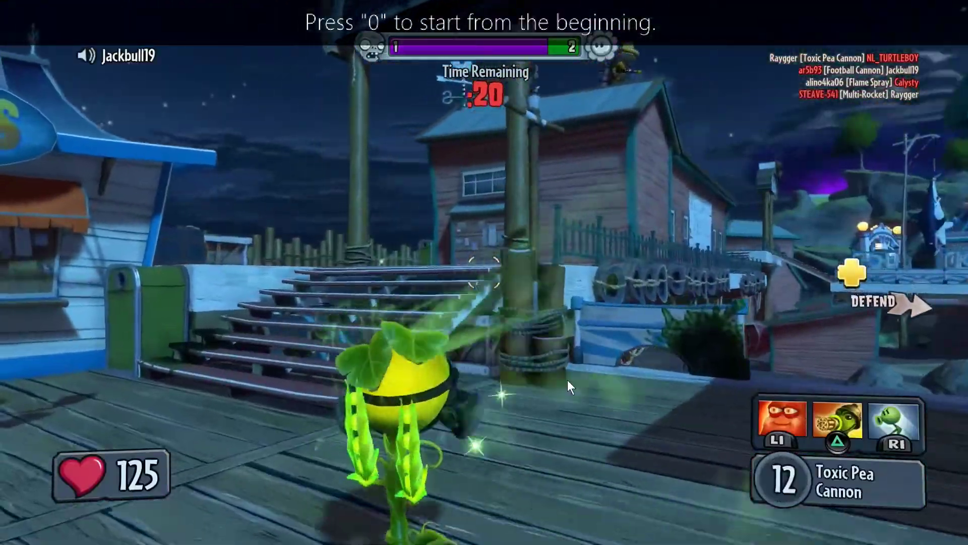